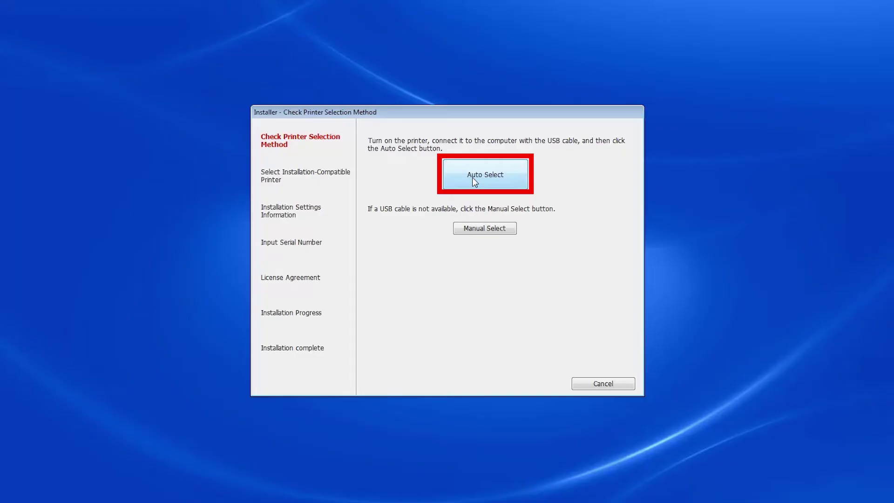
Auto-select the printer and accept installation settings with Printer Driver and P-touch Editor5.x checked
left_click(474, 179)
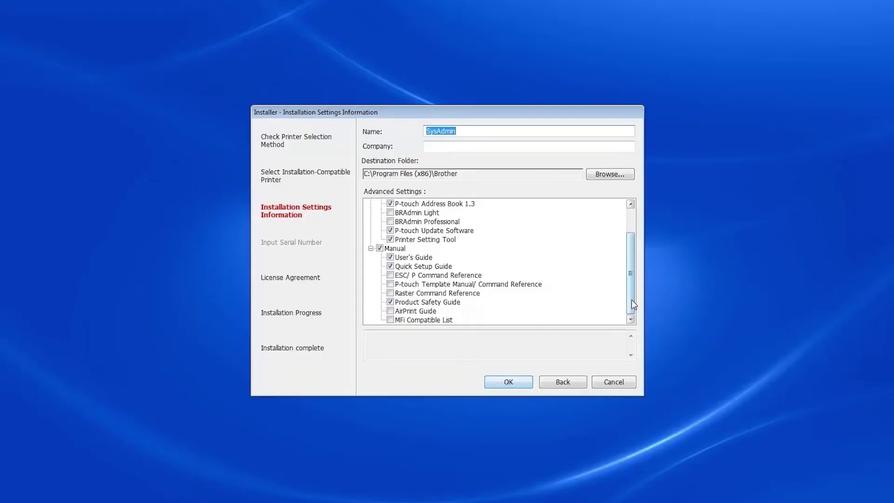
left_click_drag(632, 300, 634, 274)
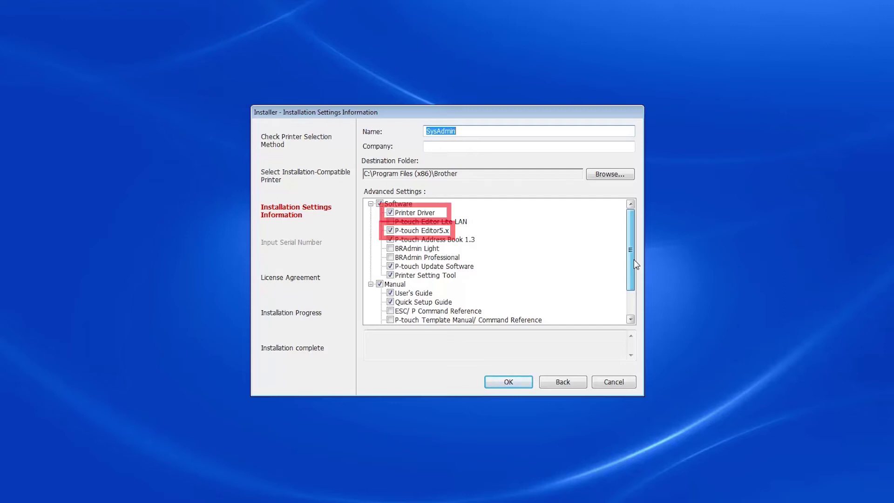
left_click(511, 384)
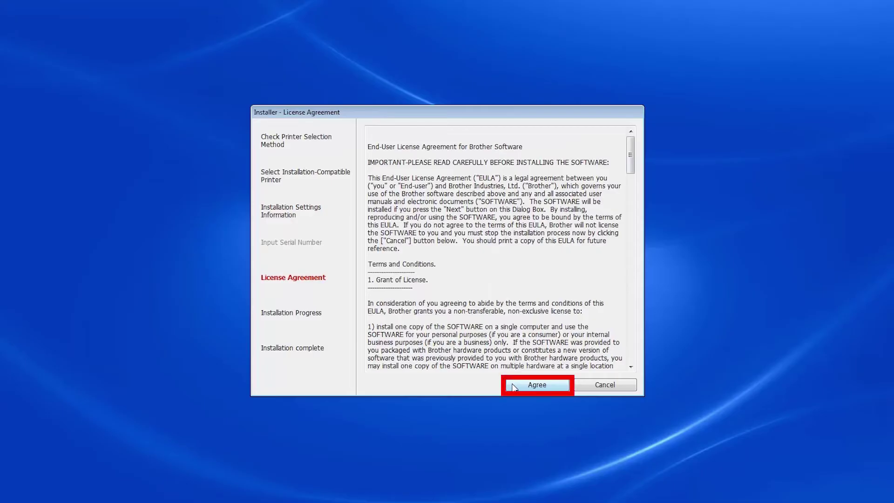
Agree to the license terms to start installing the Brother software
left_click(514, 388)
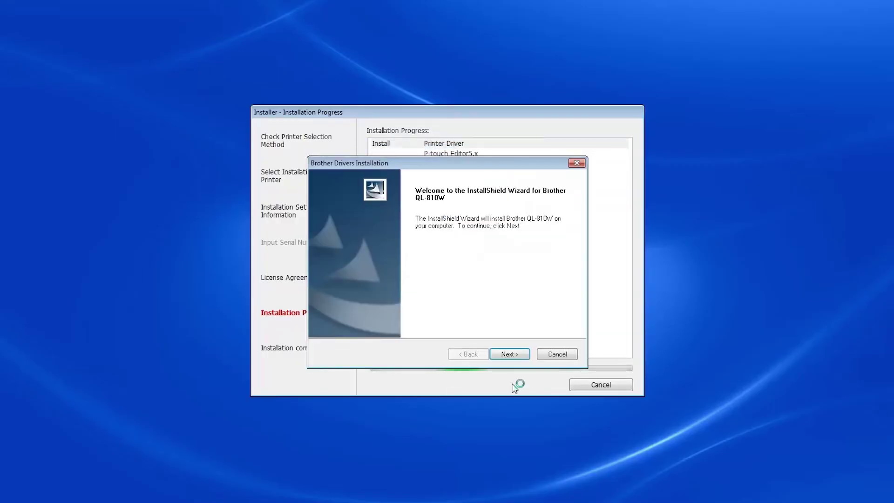
Choose a wireless connection as a Brother Peer-to-Peer Network Printer and dismiss the antivirus notice
left_click(509, 354)
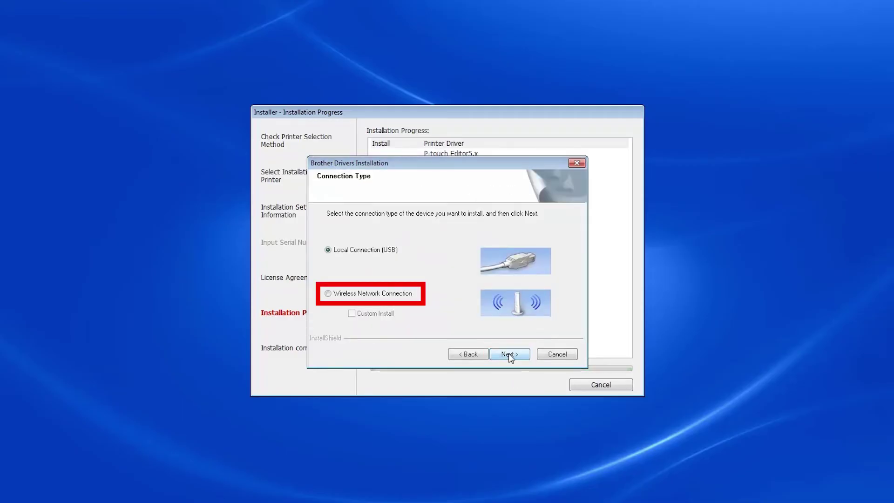
left_click(328, 294)
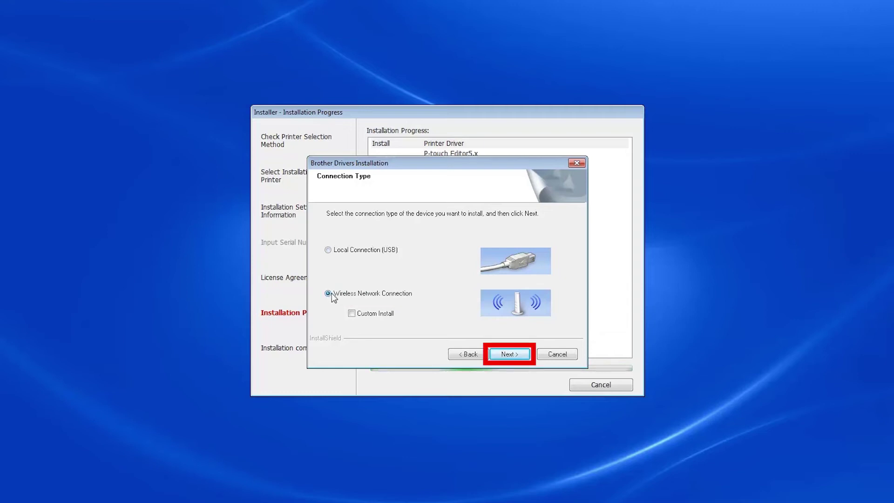
left_click(505, 353)
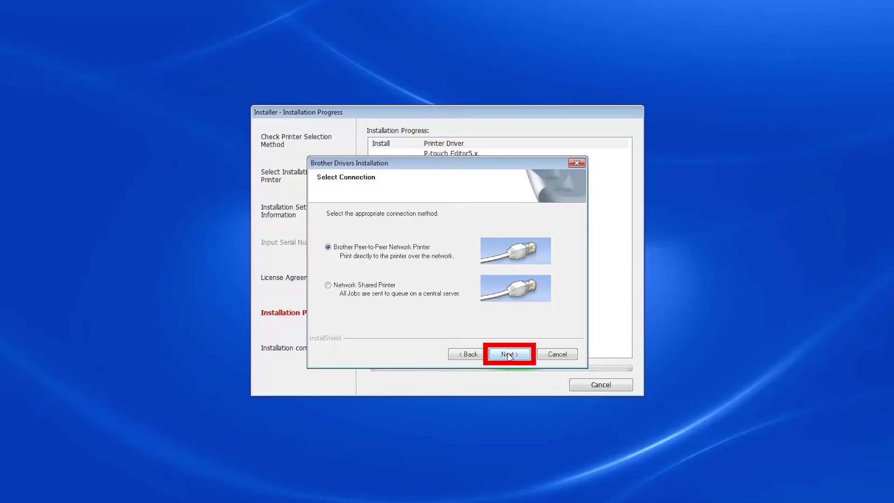
left_click(508, 355)
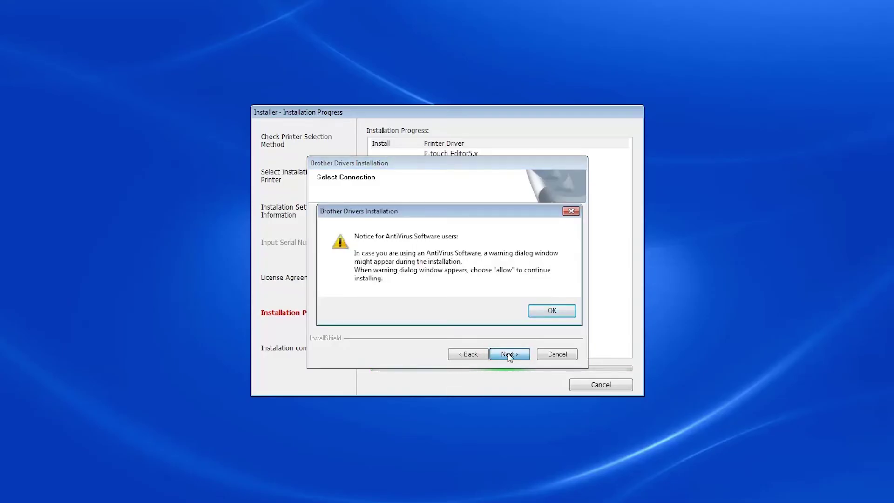
left_click(544, 313)
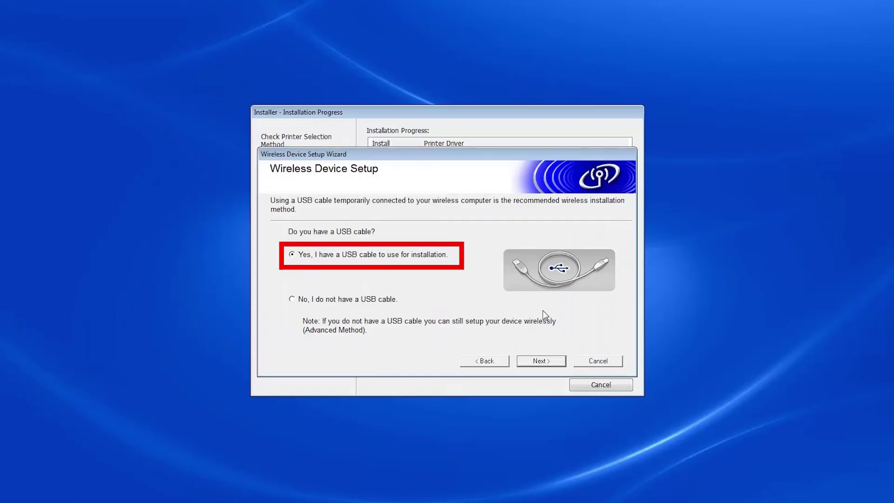
Confirm a USB cable is available, connect to the detected SSID, and pass the Important Notice
left_click(541, 362)
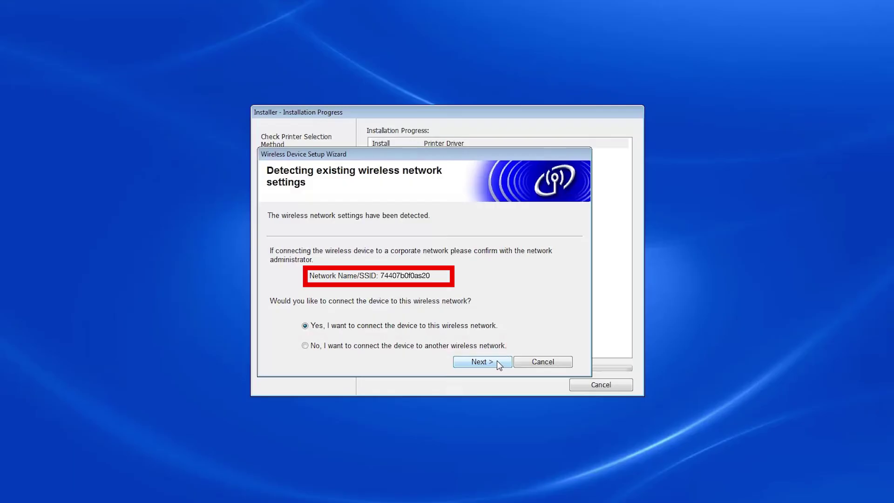
left_click(498, 362)
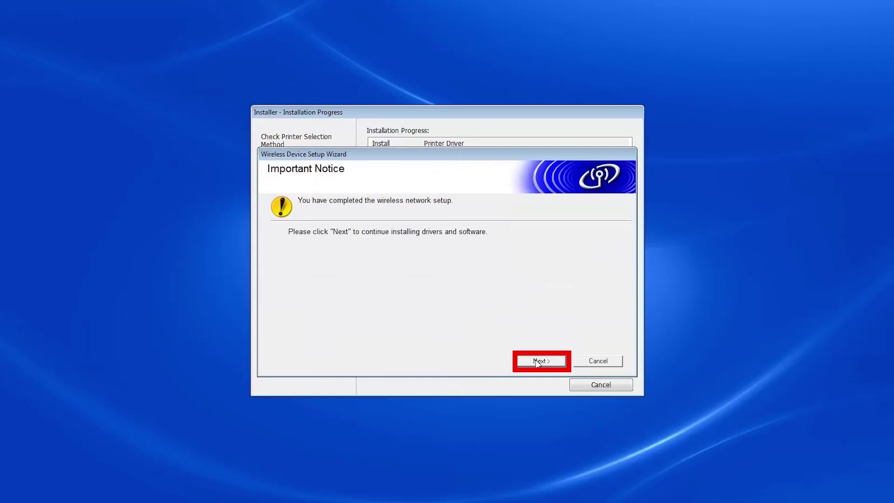
left_click(537, 360)
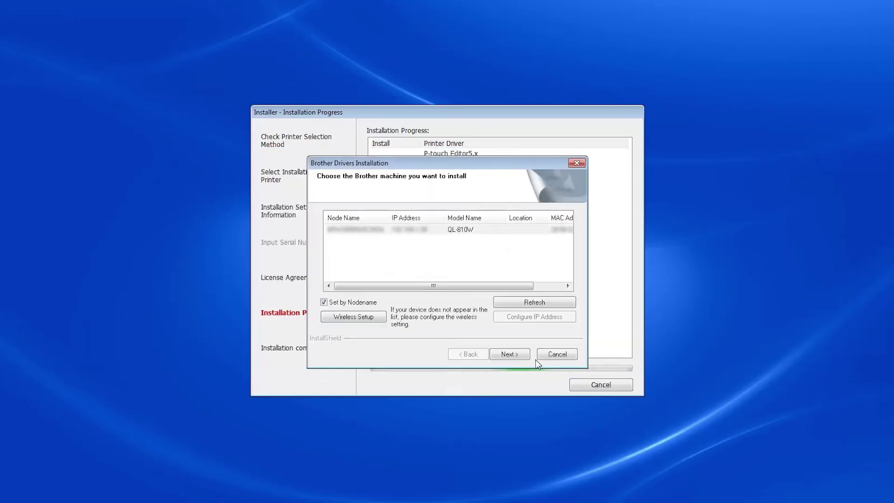
Select the networked QL-810W, install its driver, and finish the driver wizard
left_click(433, 232)
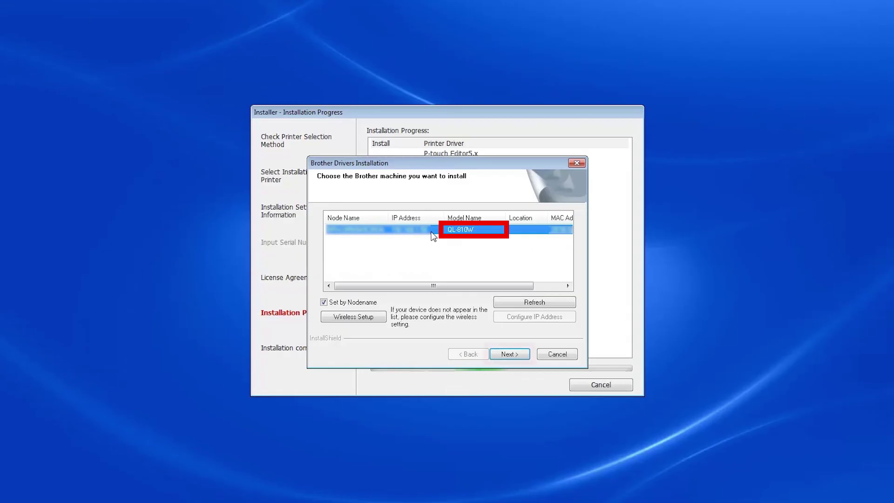
left_click(508, 355)
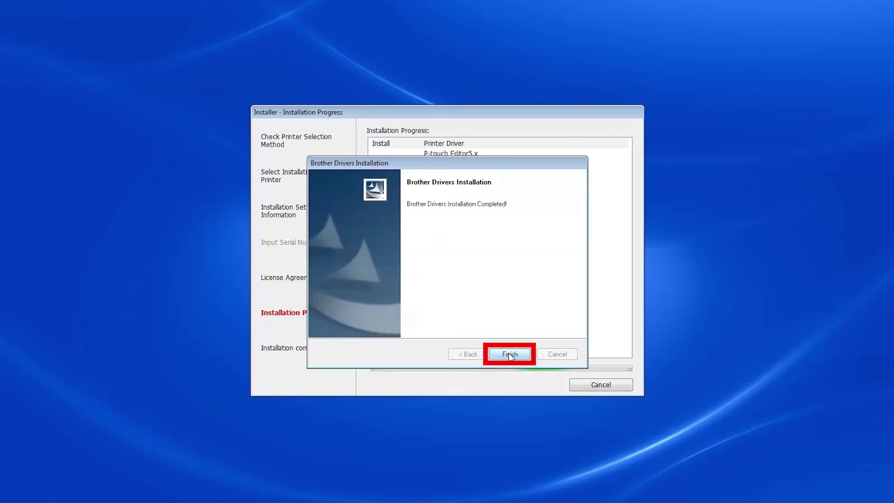
left_click(509, 355)
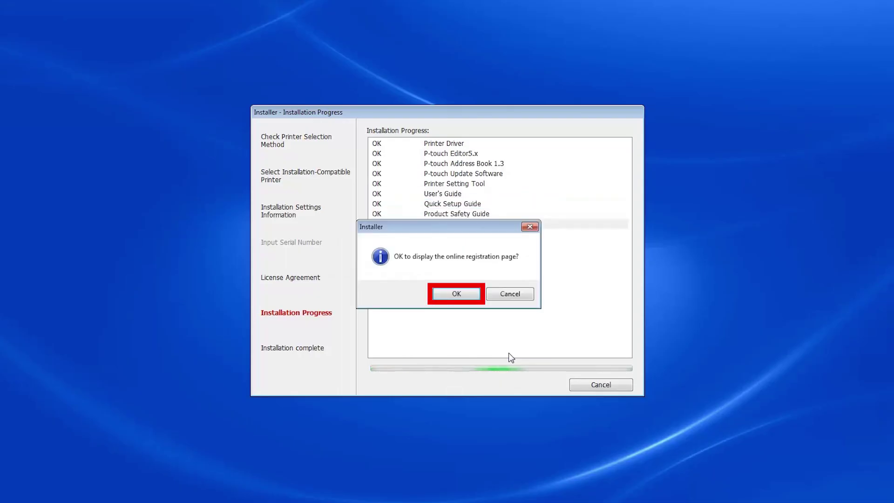
Accept the online registration prompt so User Registration completes
left_click(457, 294)
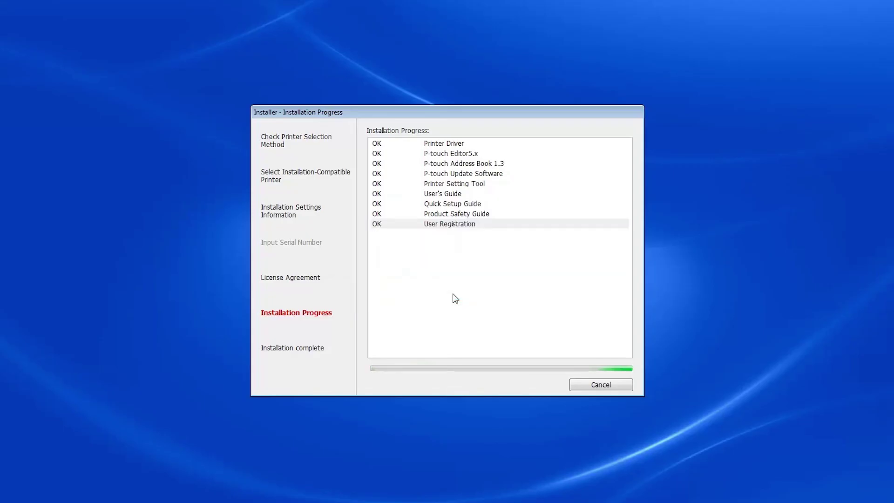